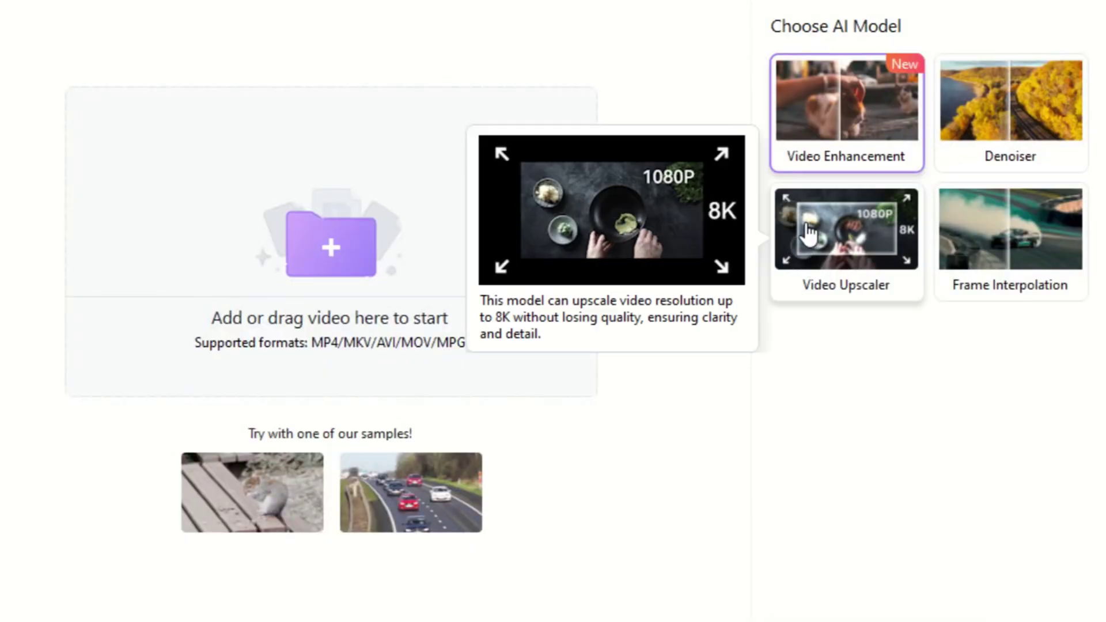
Step: Open the AI Video Enhancer's Video Upscaler and load the 0311(2) video
mouse_move(1014, 271)
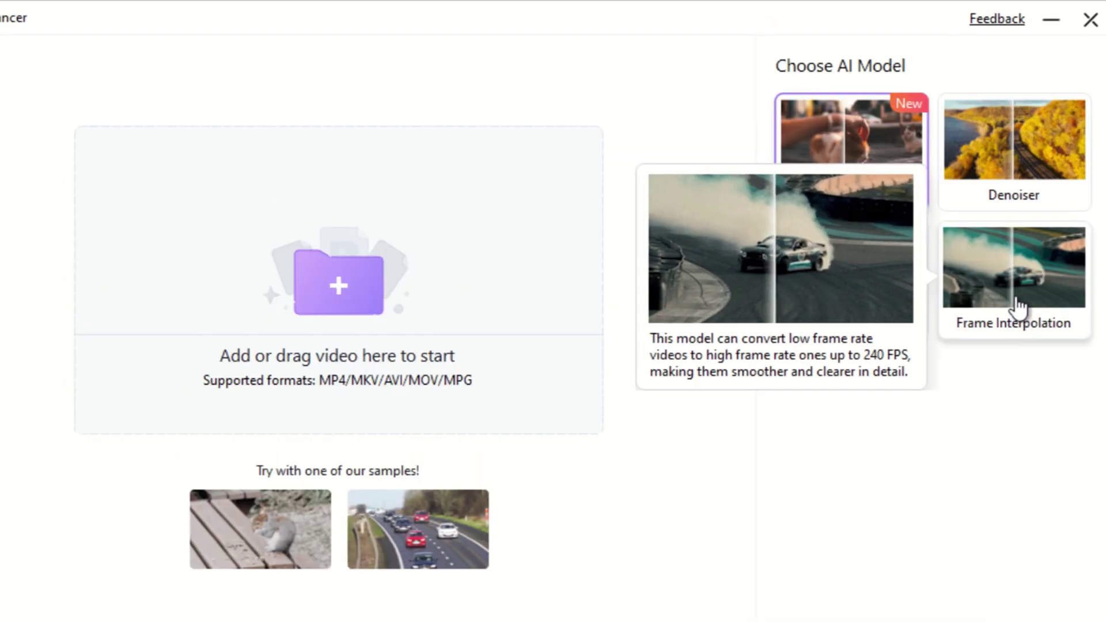
mouse_move(1035, 174)
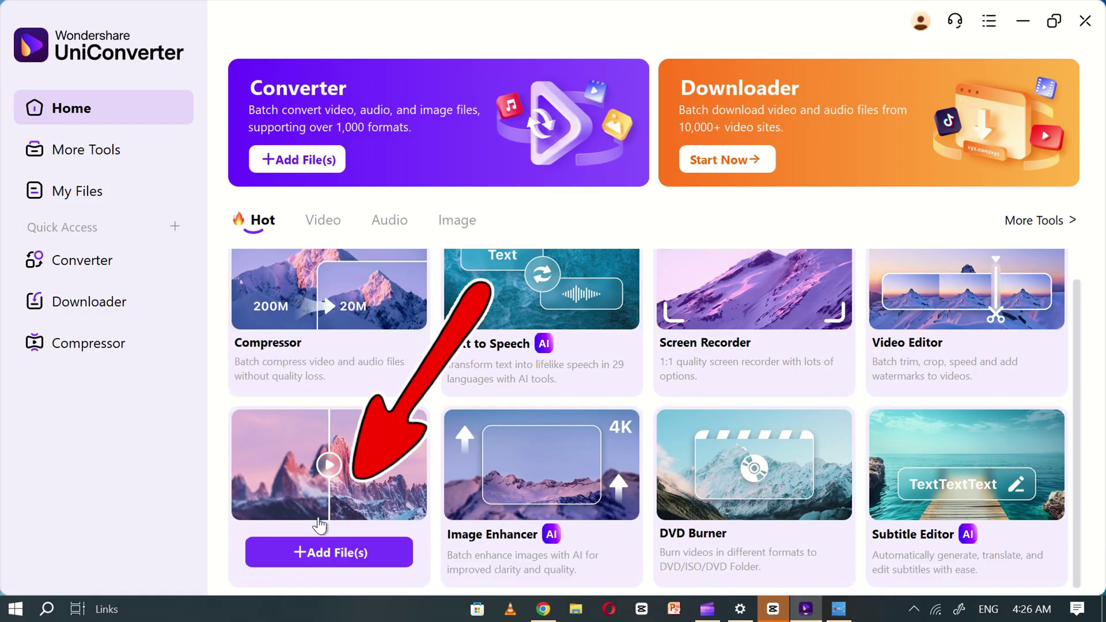
click(348, 472)
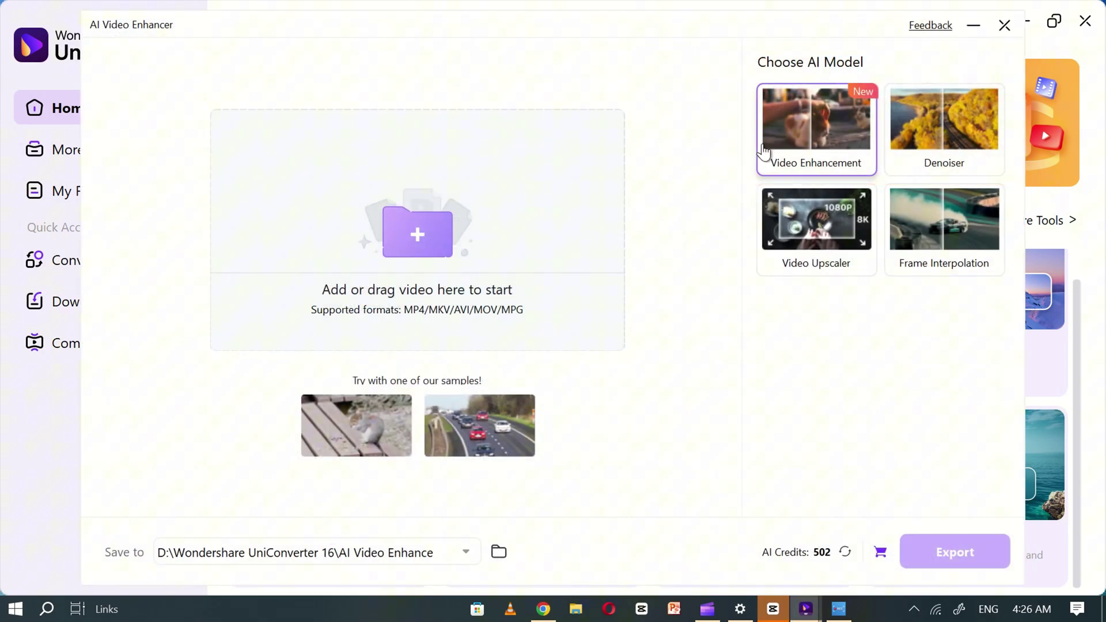
mouse_move(927, 143)
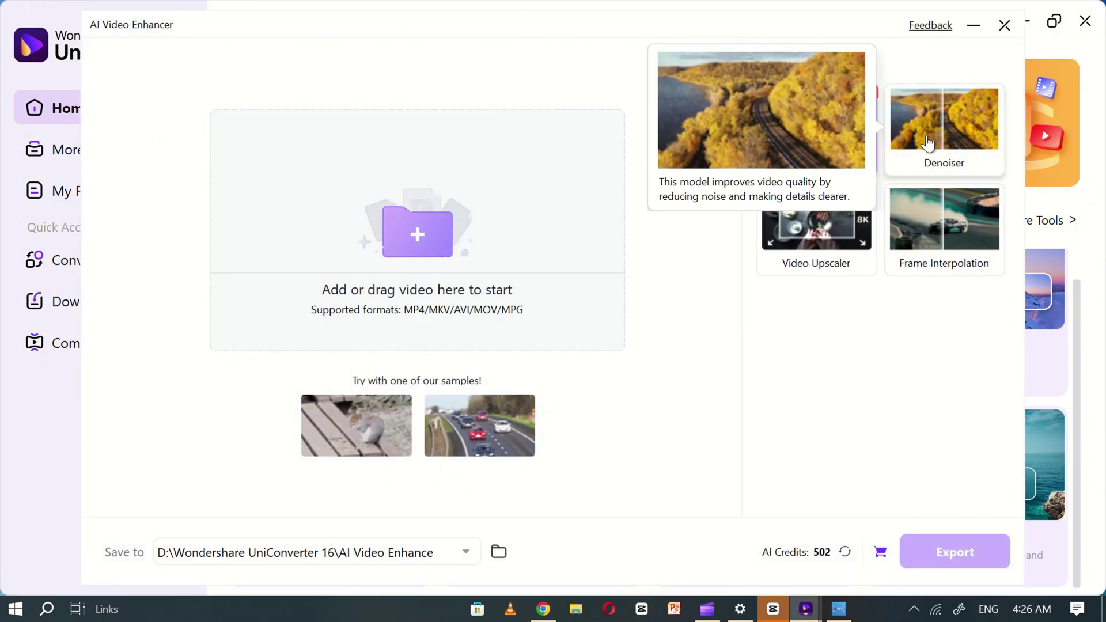
click(434, 230)
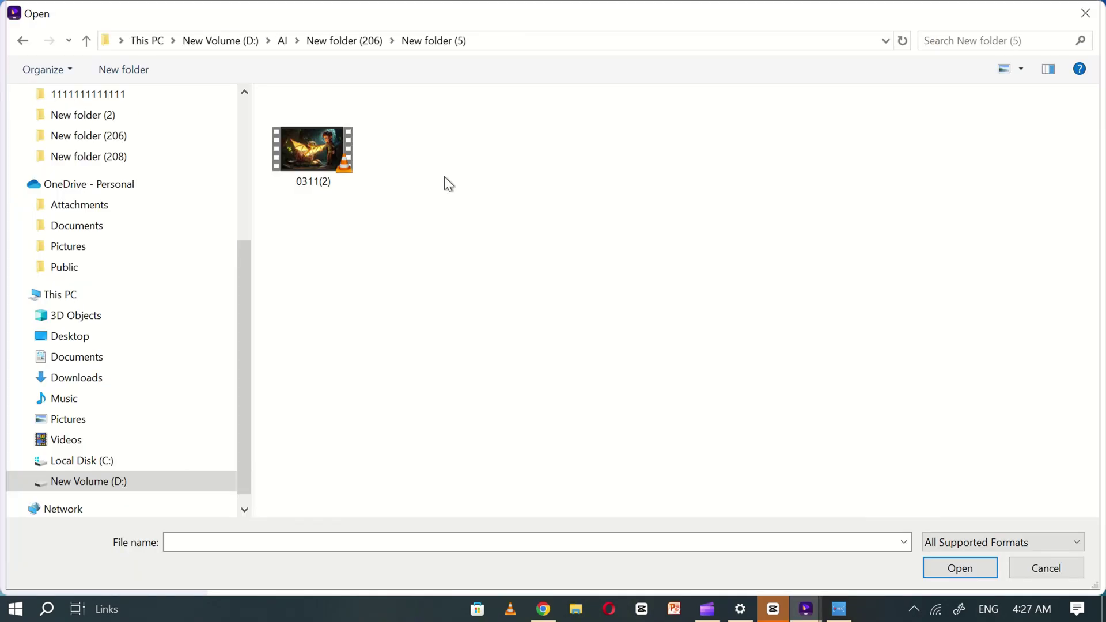
double_click(326, 151)
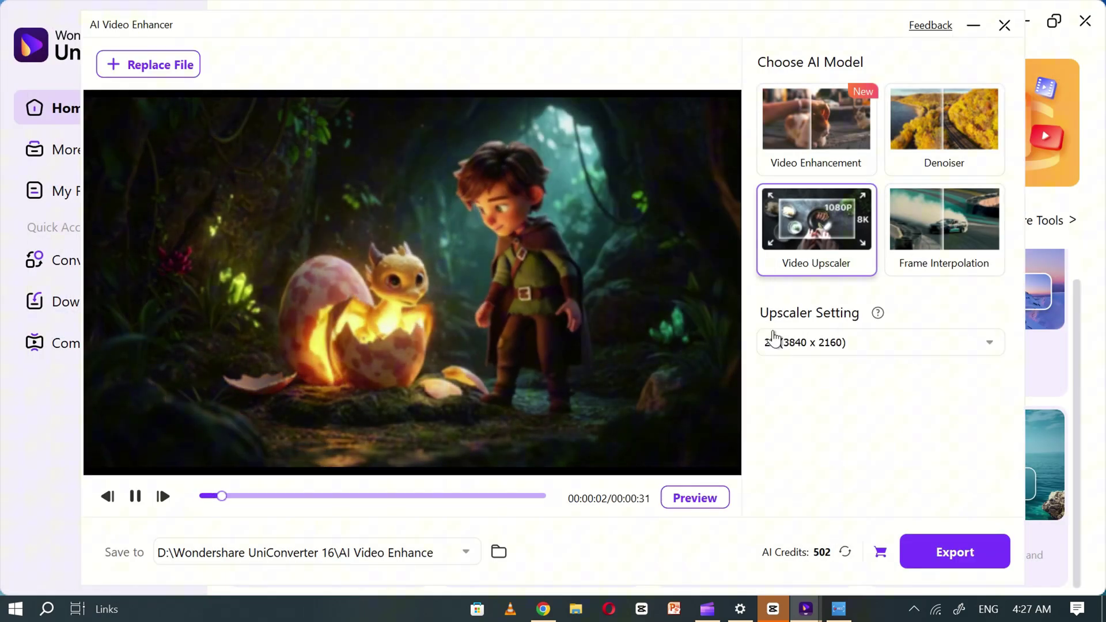
Step: Set the upscaling to 4X (7680 x 4320) and export the video
click(805, 346)
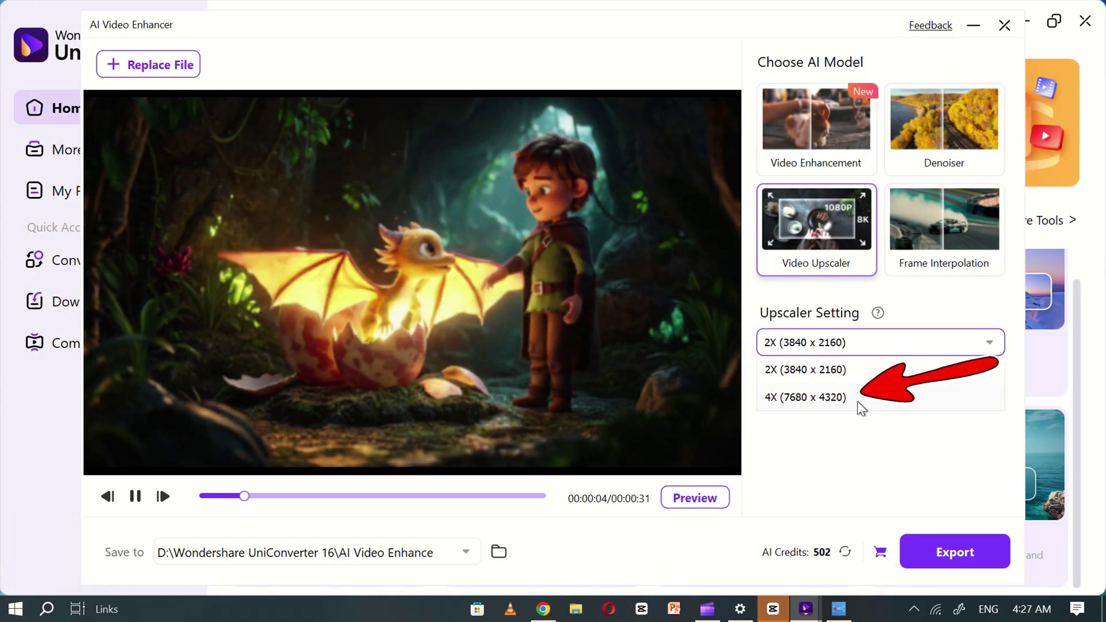
click(792, 397)
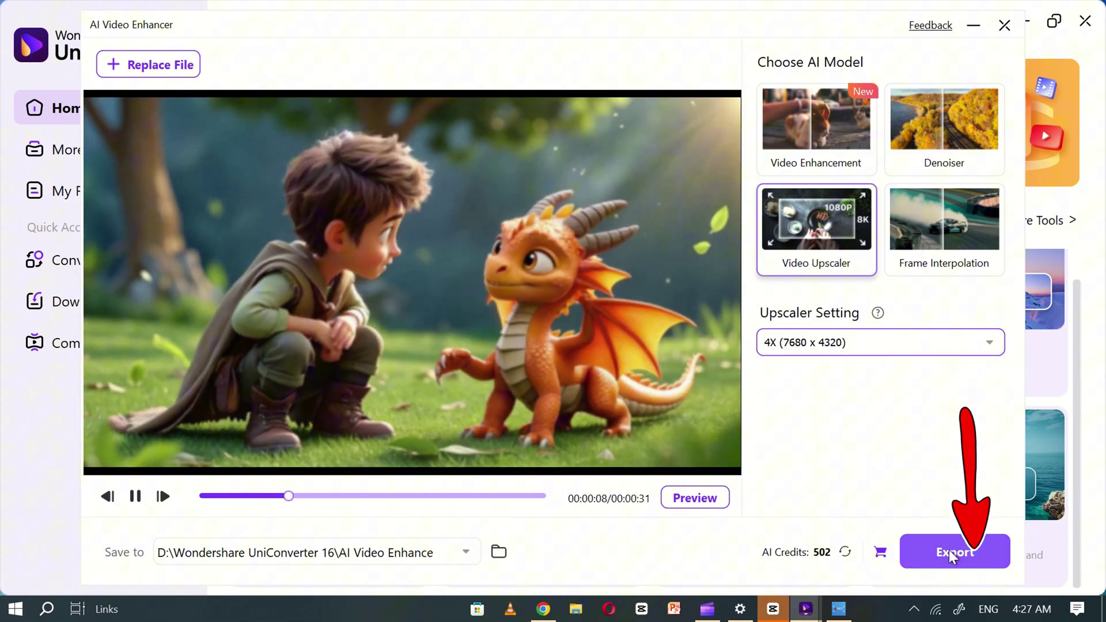
click(955, 547)
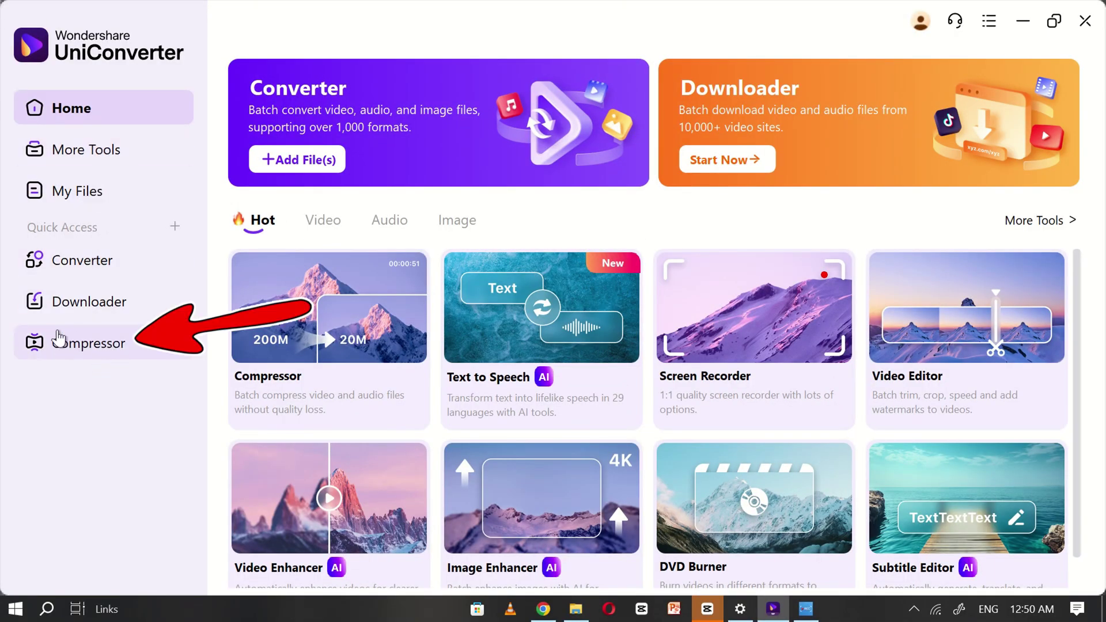
Step: In the Compressor's file browser, check the 0228 (1)-copy video's properties to confirm its 1.77 GB size
click(86, 356)
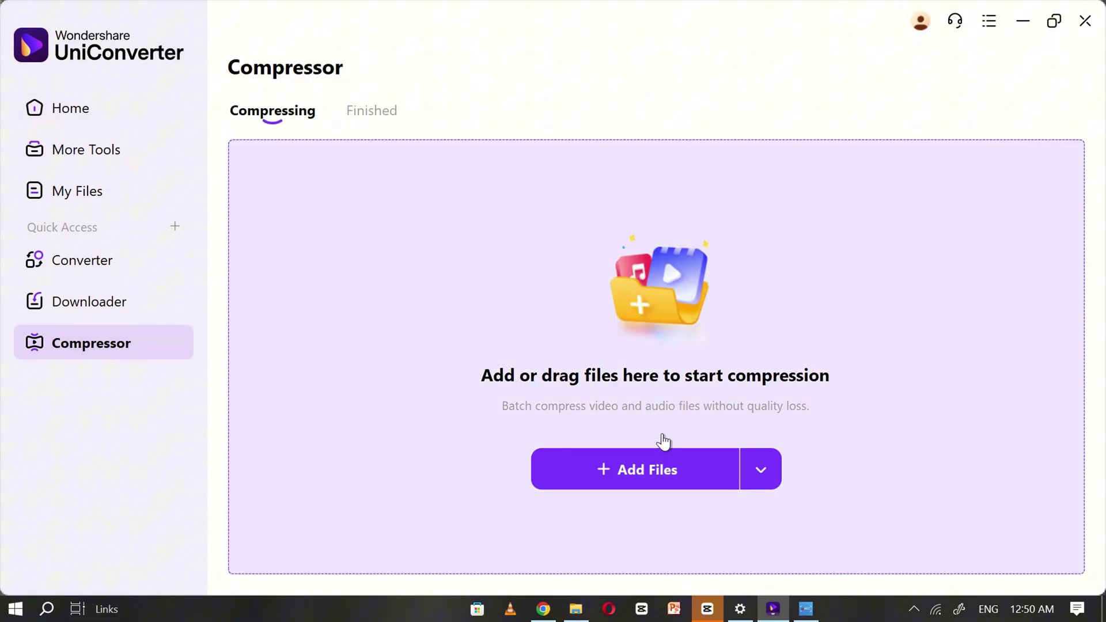
click(635, 475)
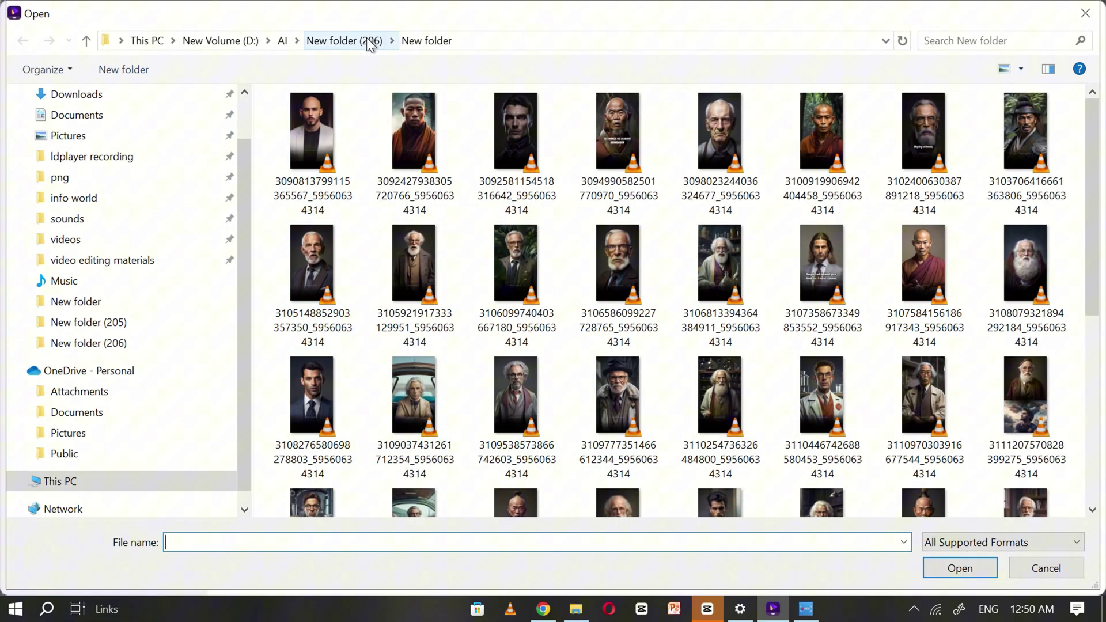
right_click(328, 148)
click(440, 546)
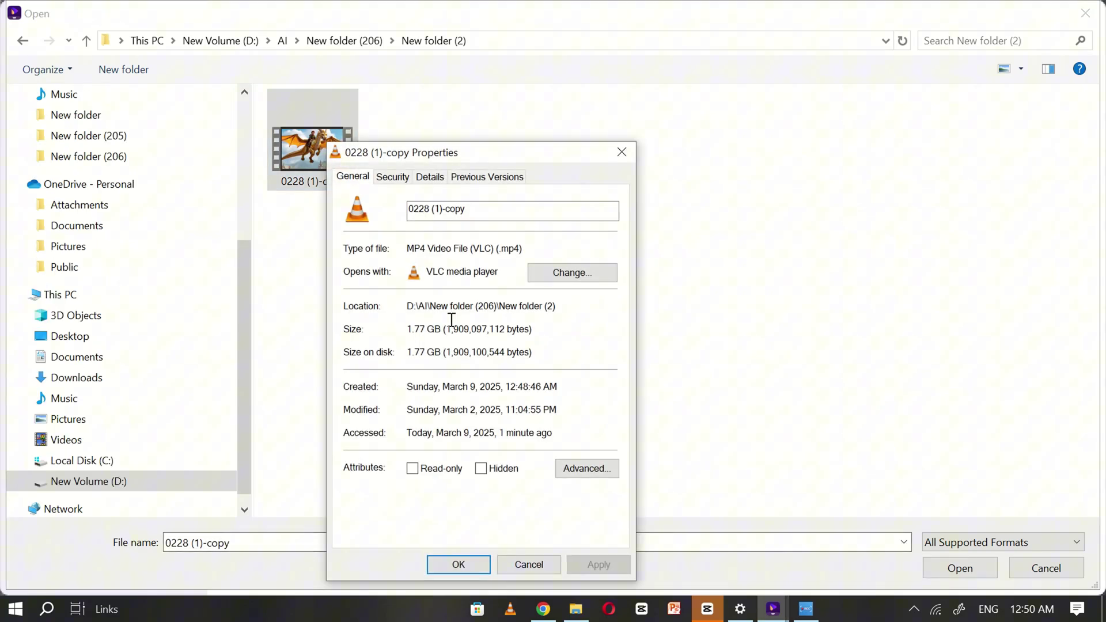
click(633, 156)
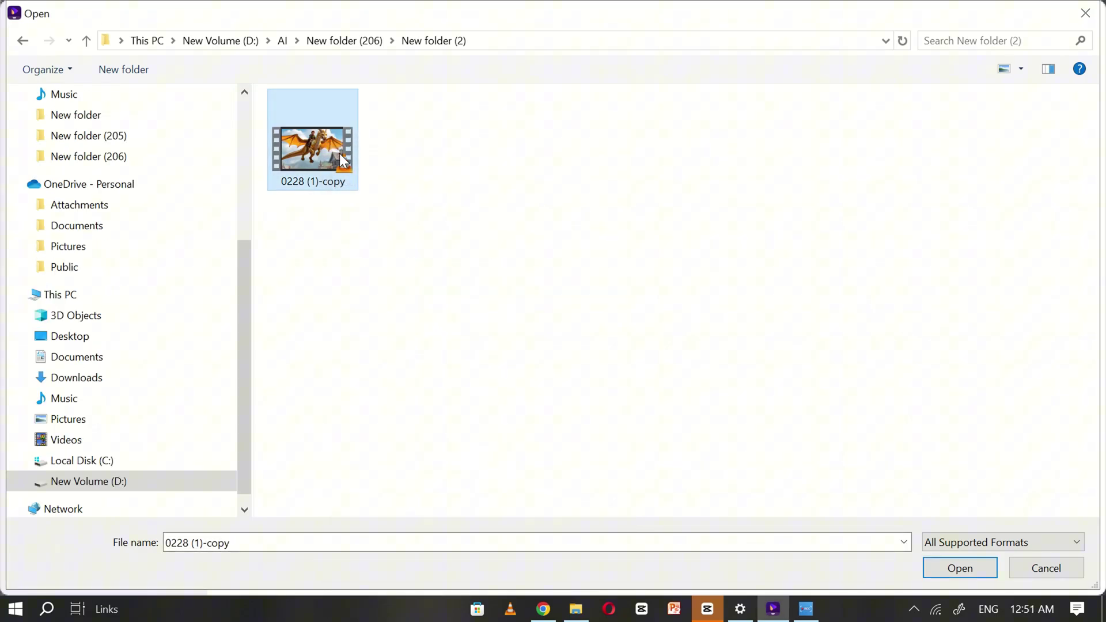
Step: Add 0228 (1)-copy and set its compression to the AI Compression model at 70%
double_click(339, 153)
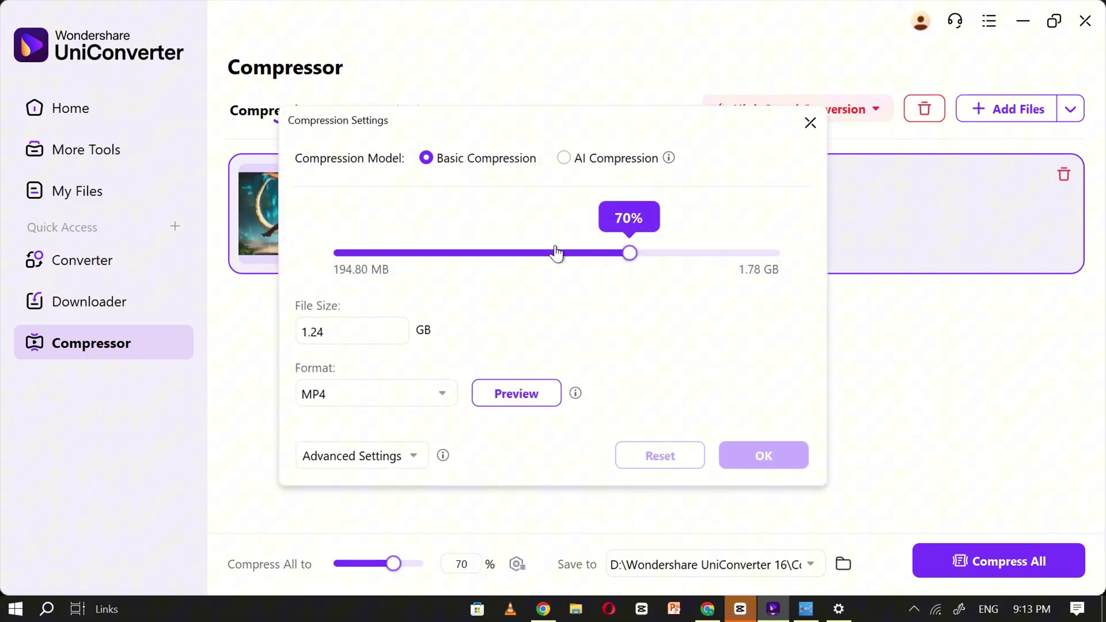
drag(628, 253, 549, 253)
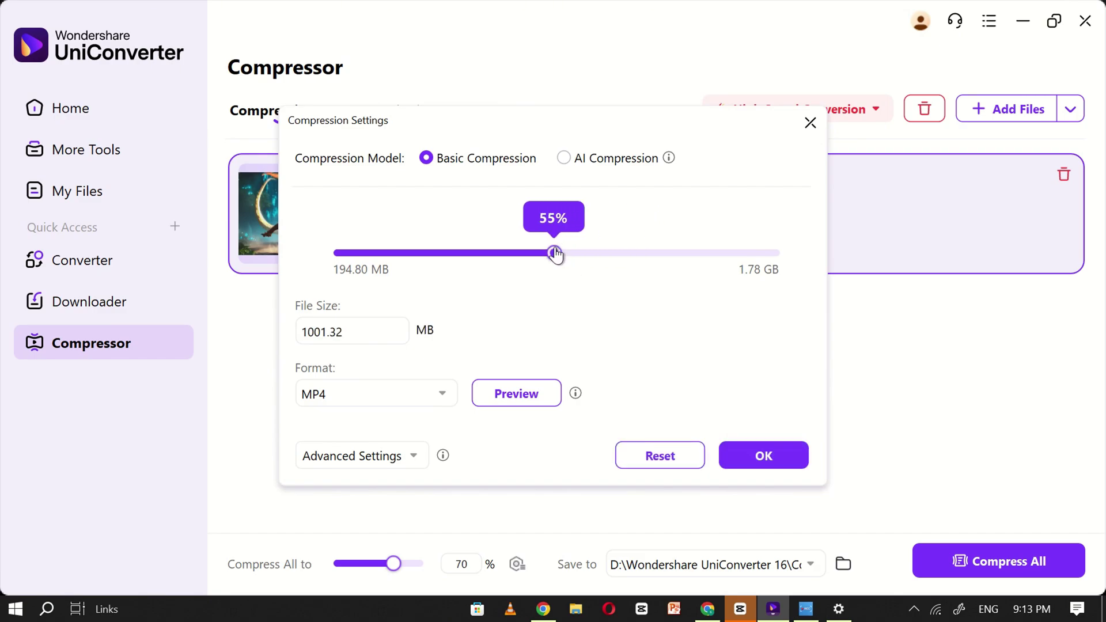
drag(555, 254, 629, 253)
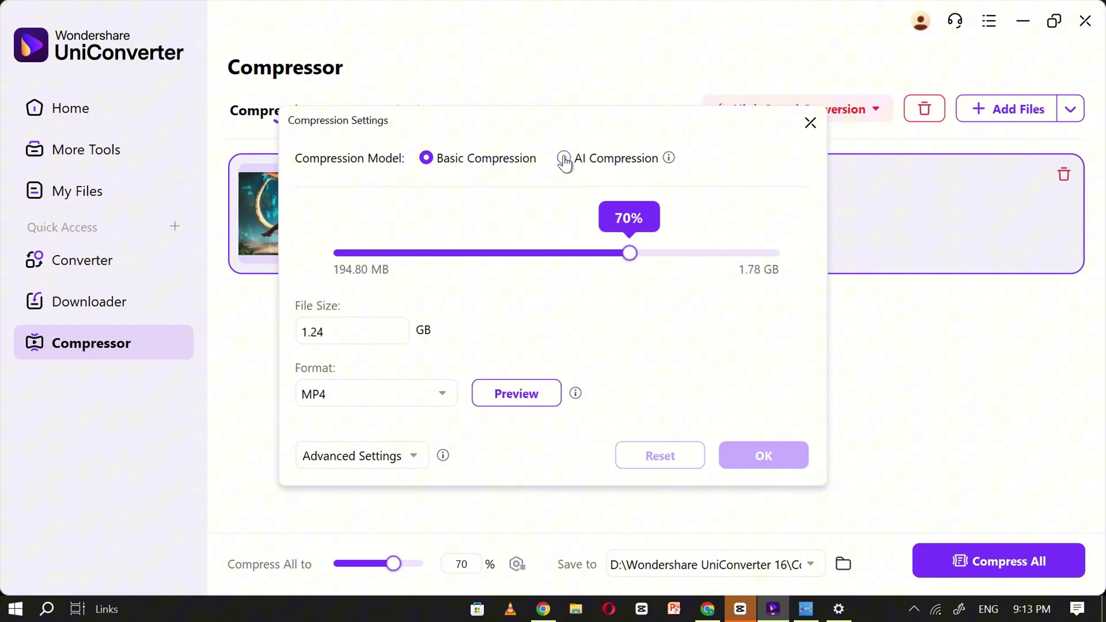
click(563, 159)
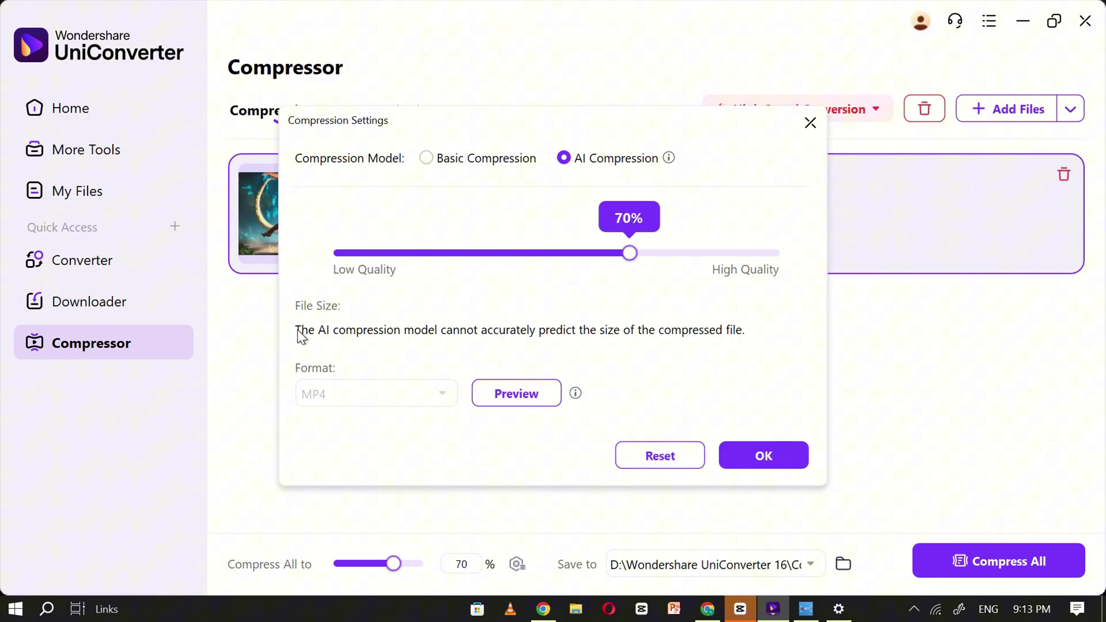
click(765, 458)
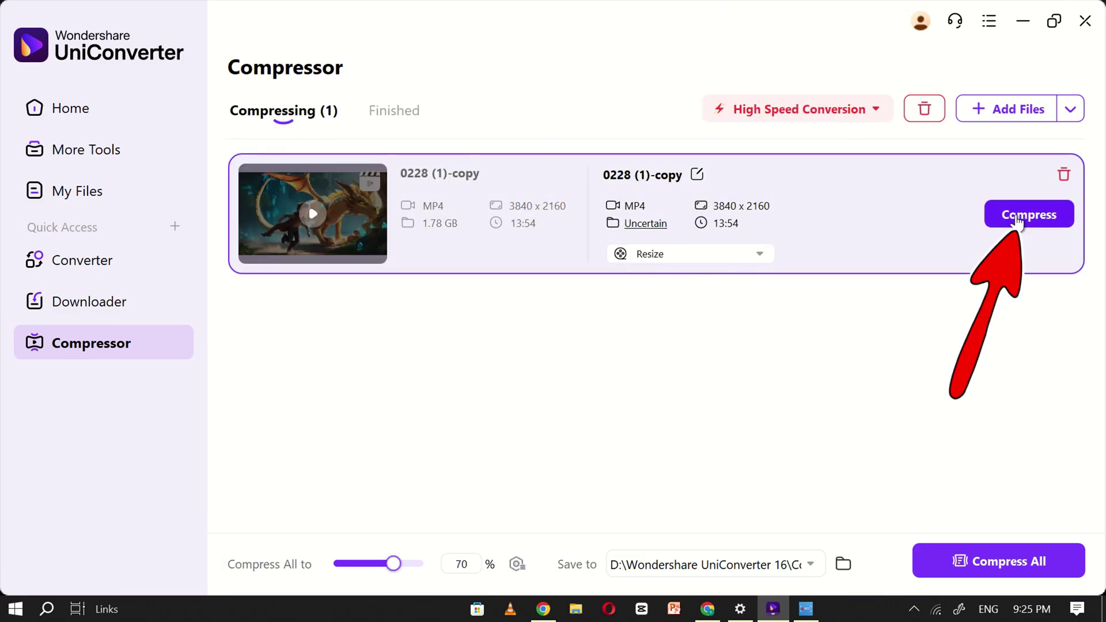
Step: Compress 0228 (1)-copy, reducing it to 333.94 MB
click(1028, 215)
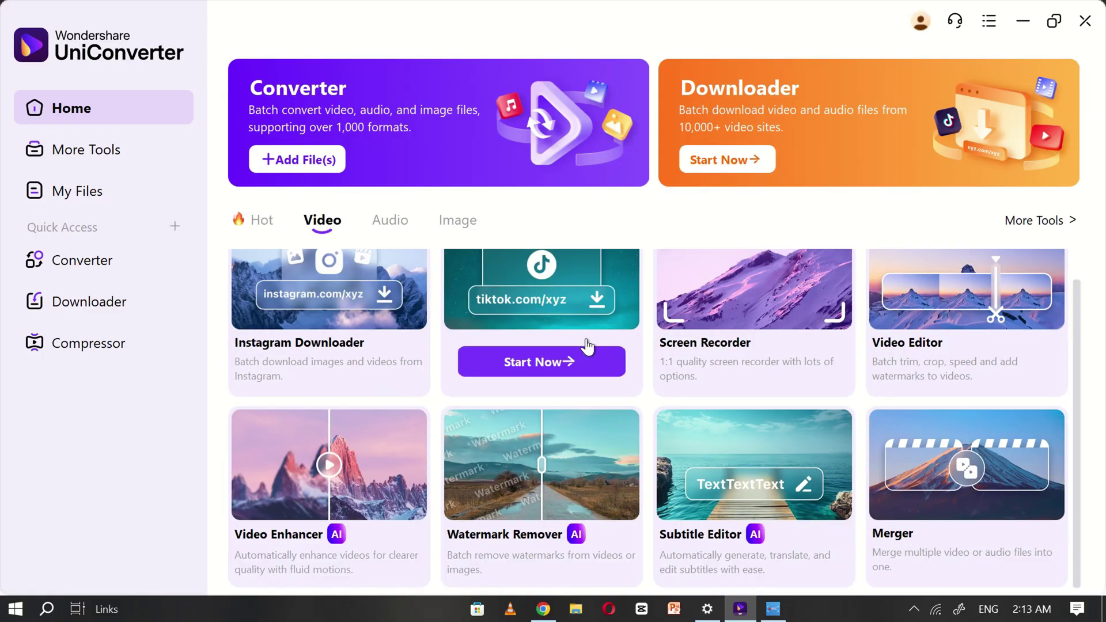
Step: Open the Watermark Remover and load four selected video clips from the Open dialog
mouse_move(548, 455)
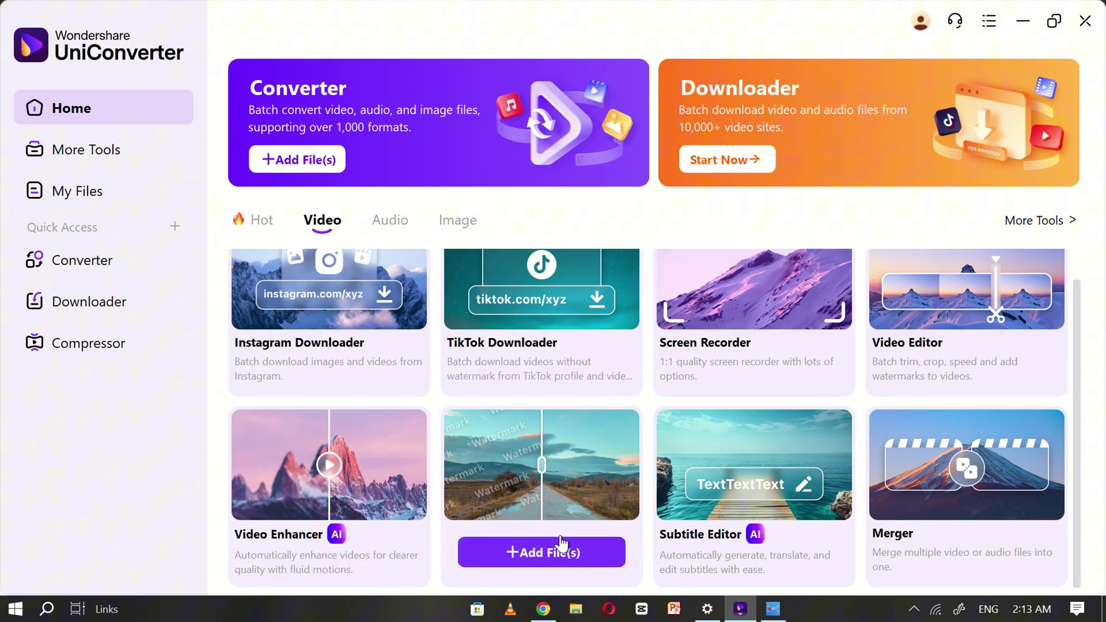
click(569, 488)
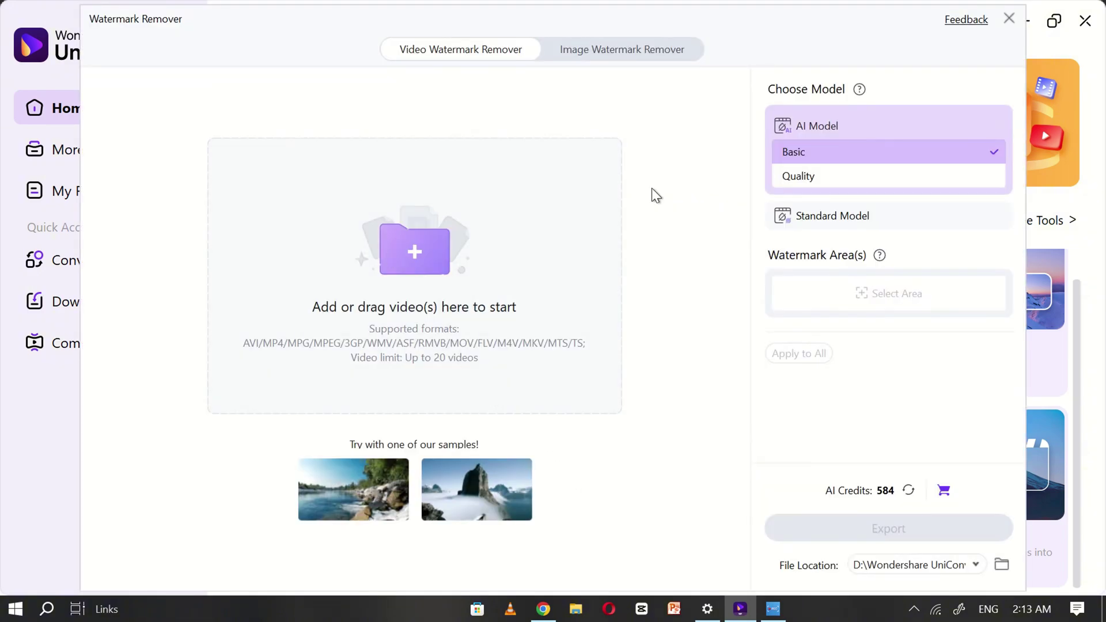
click(431, 255)
click(605, 136)
drag(619, 224, 729, 148)
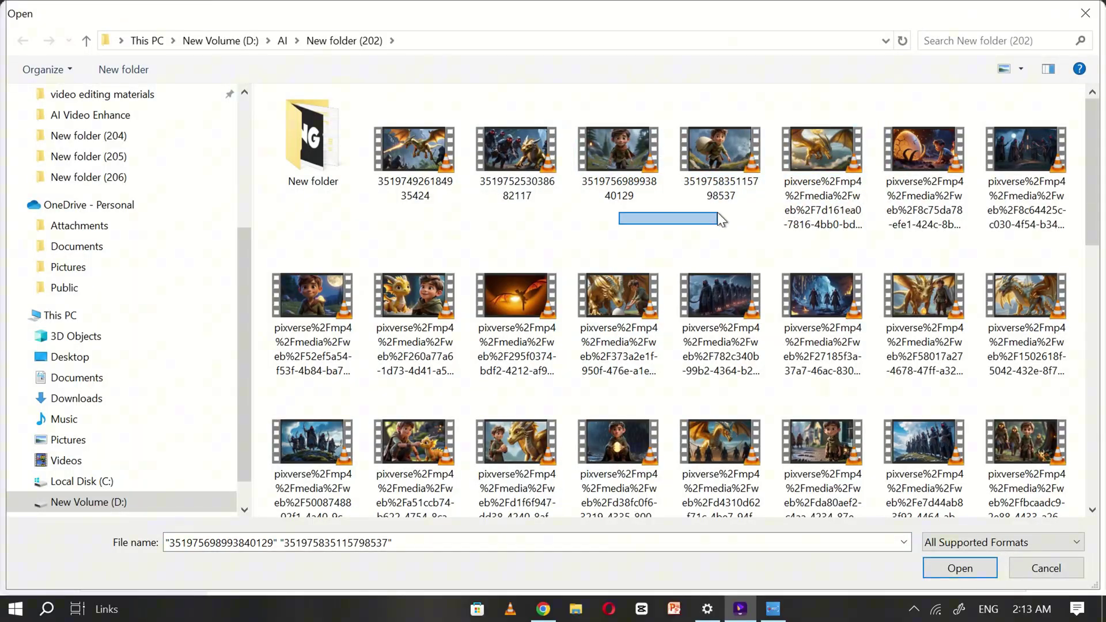
click(482, 254)
ctrl+click(313, 295)
ctrl+click(414, 295)
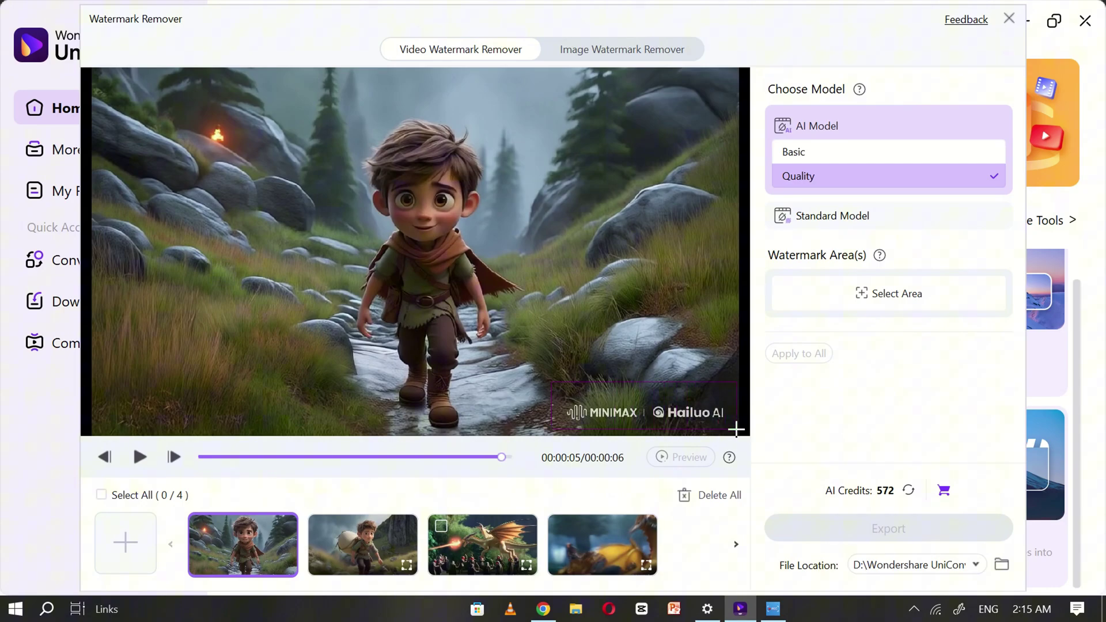
Step: Box the MINIMAX Hailuo AI watermark, apply that area to all four clips, and export them
drag(736, 429, 736, 429)
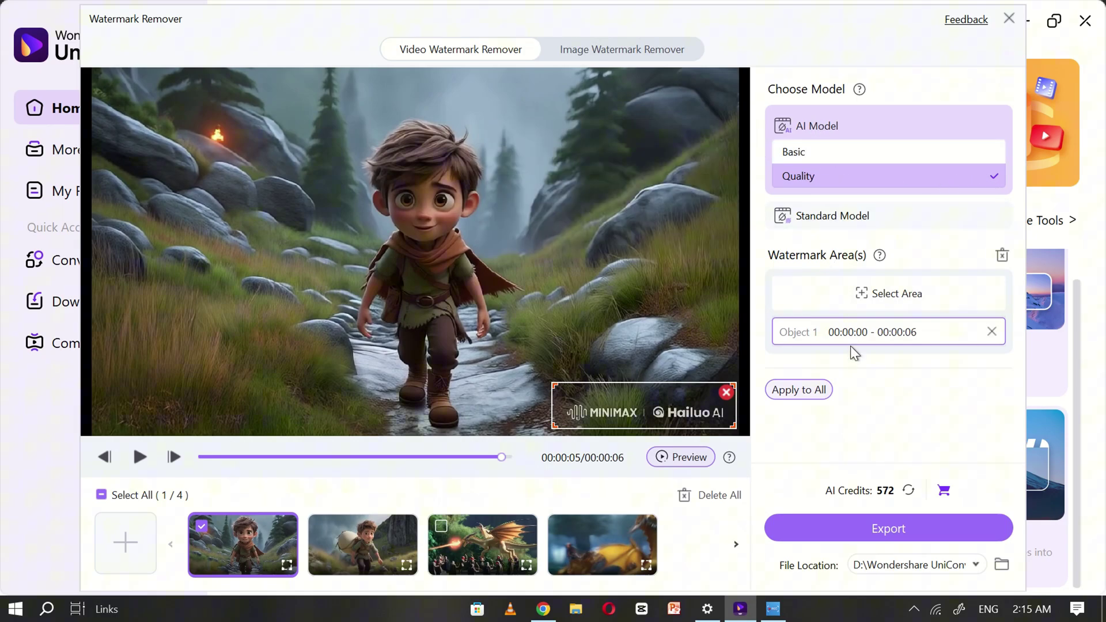
click(799, 392)
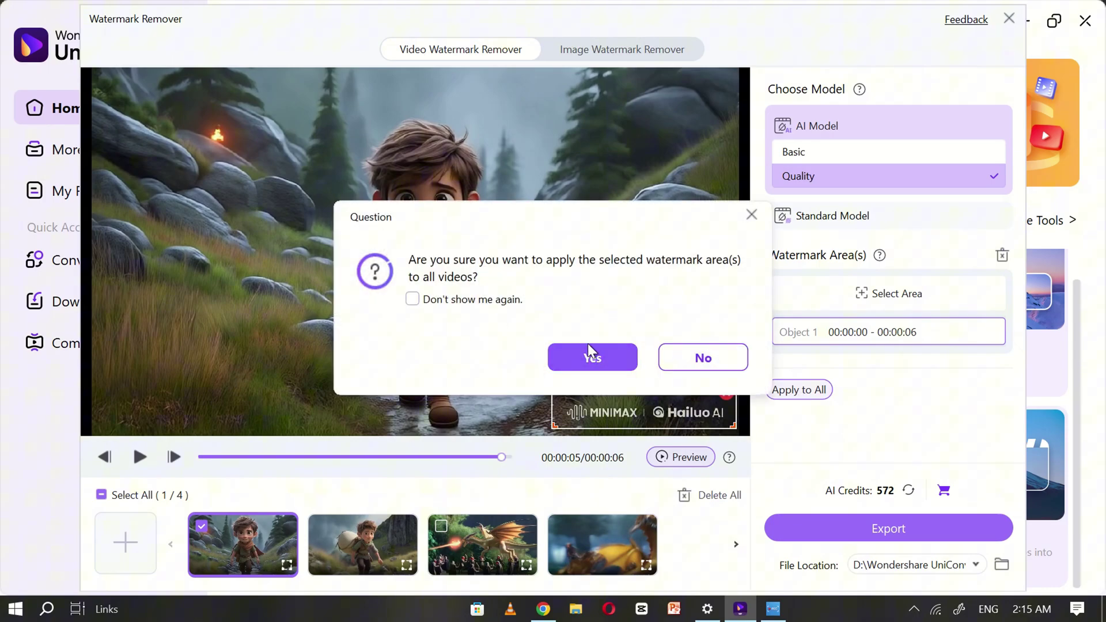
click(592, 357)
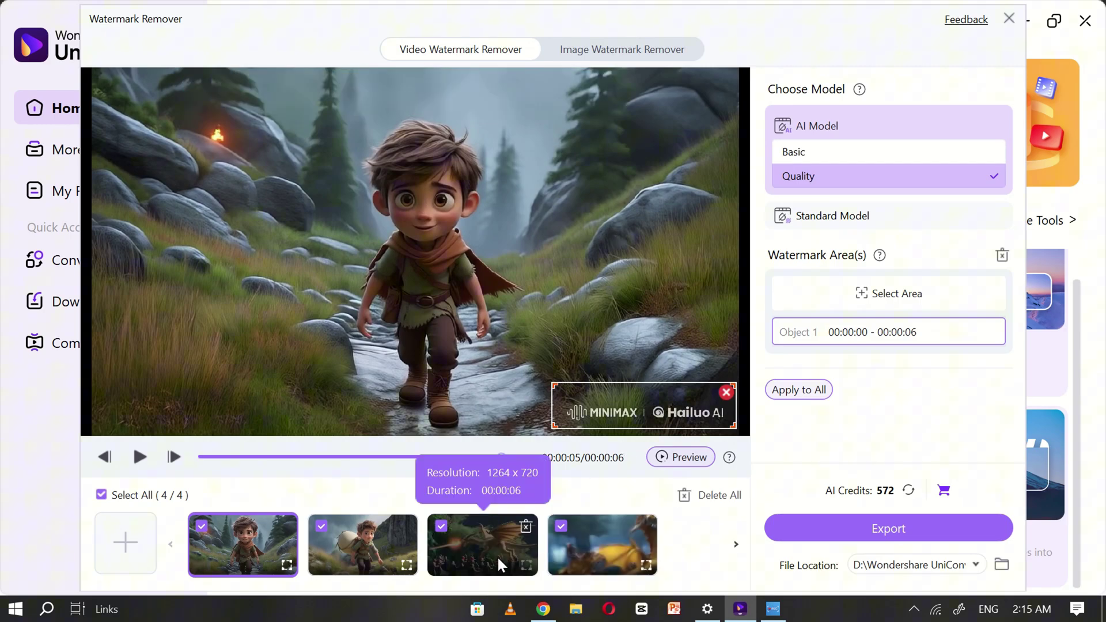
click(916, 526)
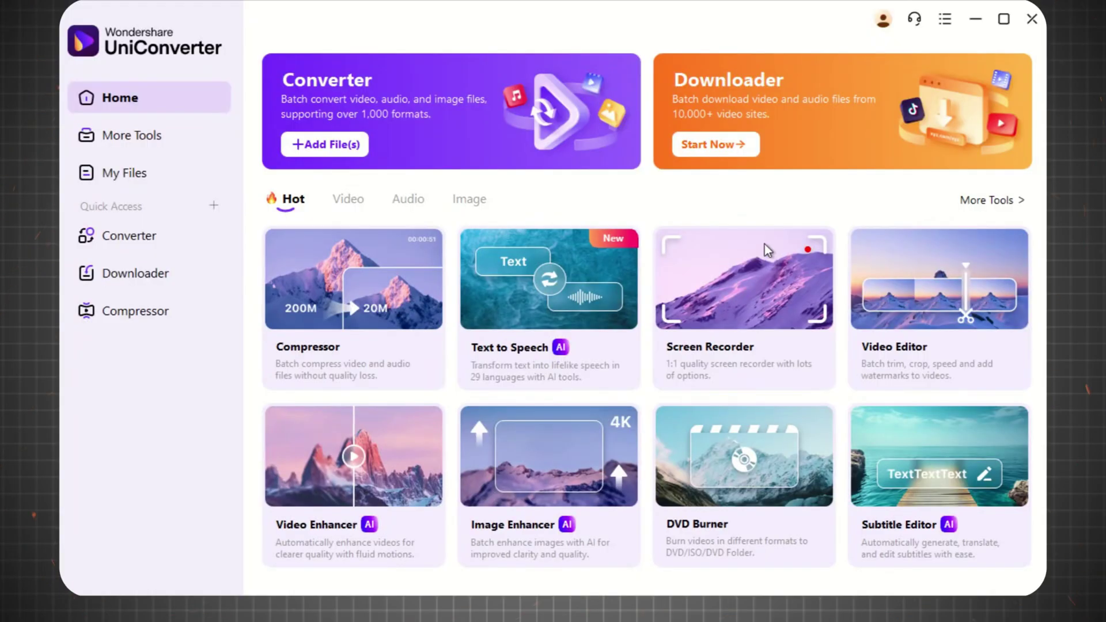
Step: In the Converter, add a marquee-selected row of portrait videos and remove one unwanted clip
mouse_move(758, 244)
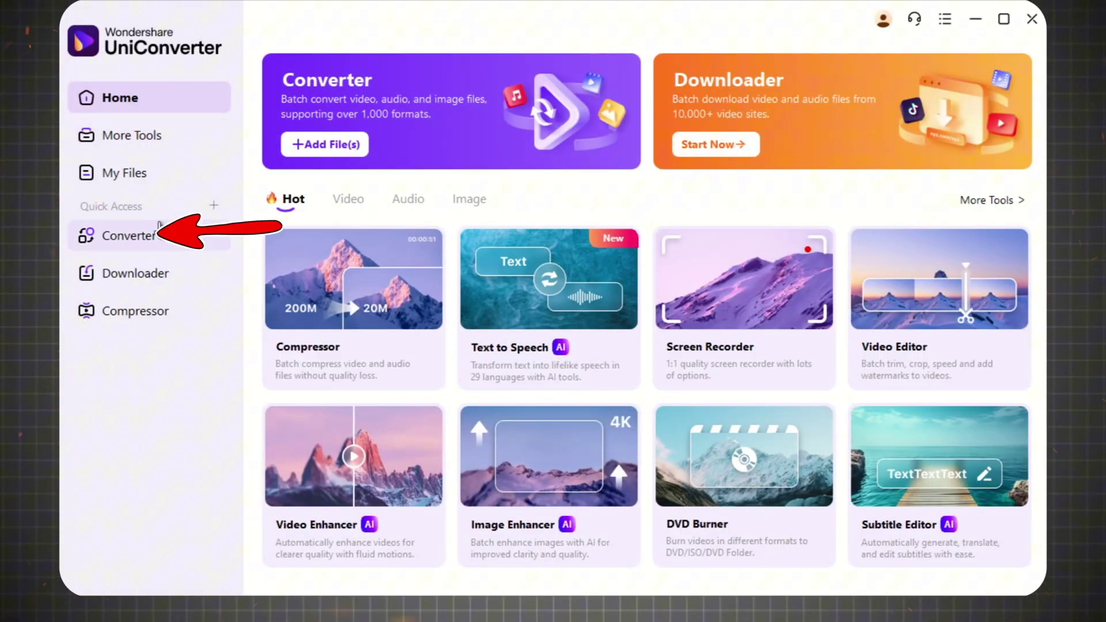
click(133, 245)
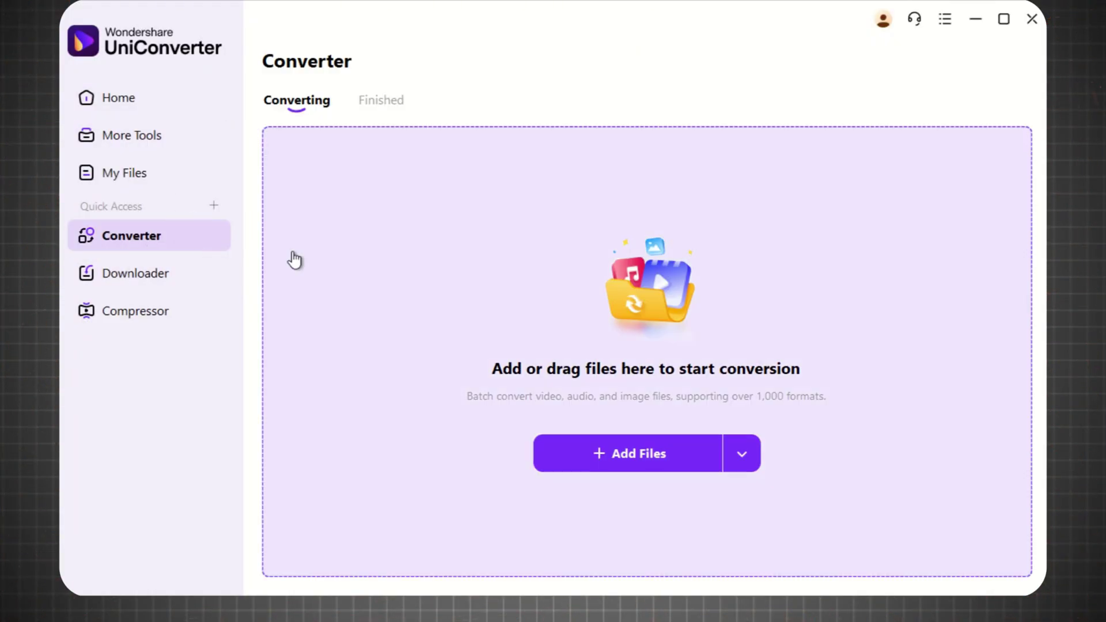
drag(230, 65, 1017, 109)
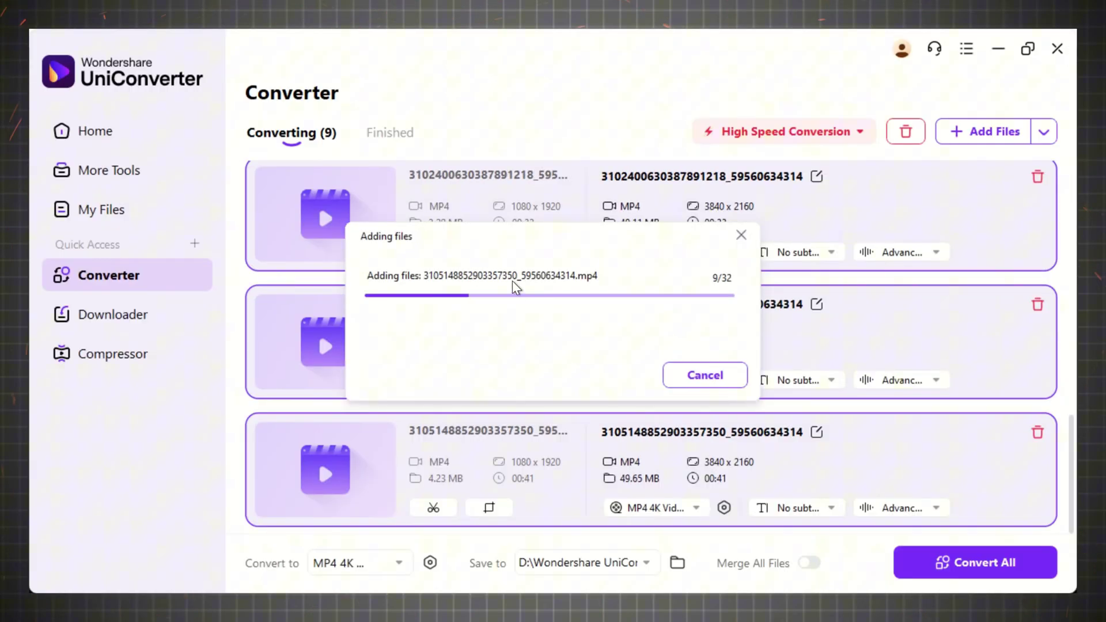
key(Delete)
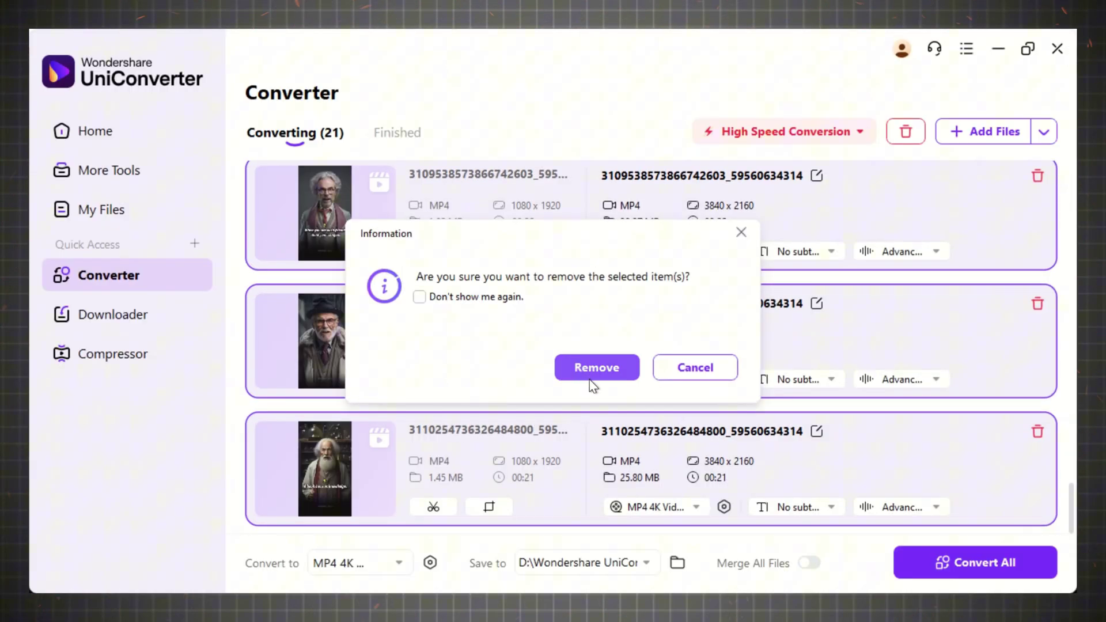
click(589, 376)
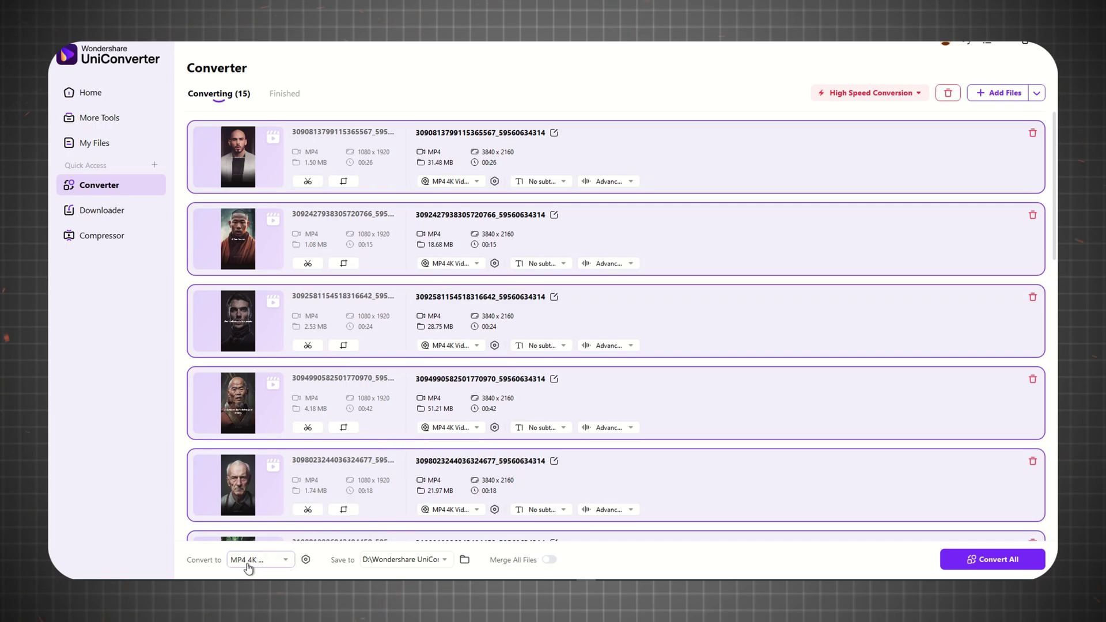
Step: Choose MP4 4K Video (3840 x 2160) as the output format for the queue
click(246, 561)
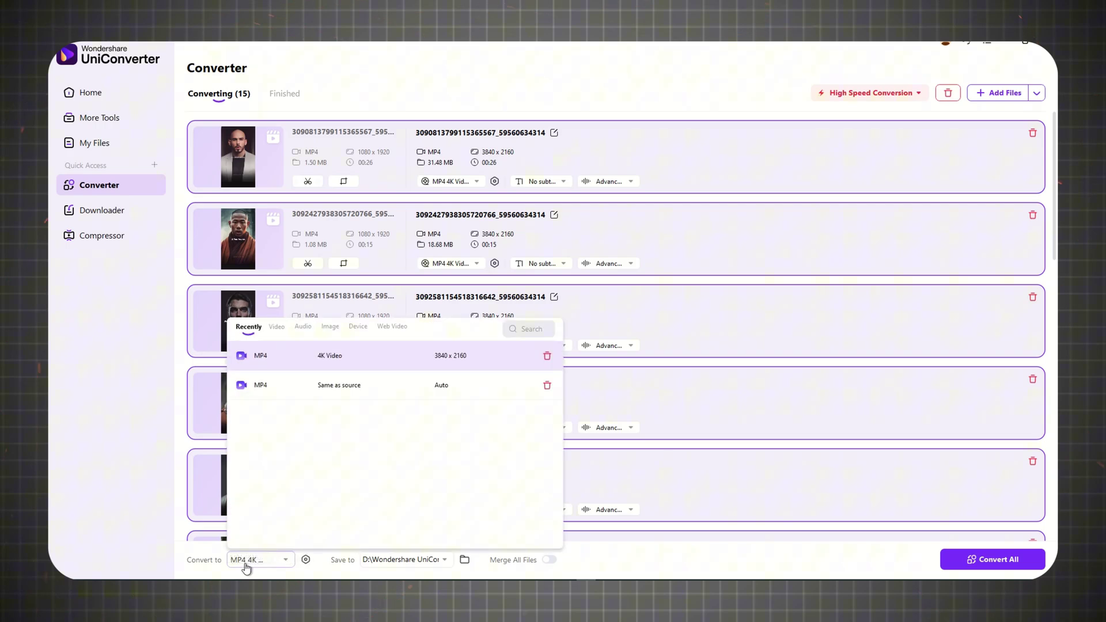
click(277, 327)
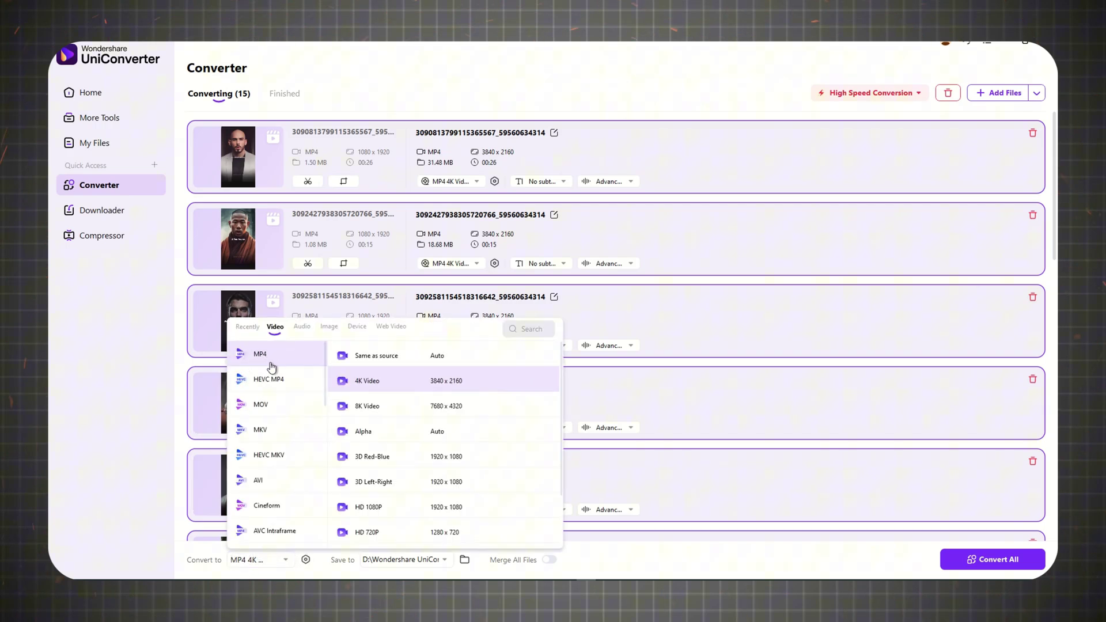
scroll(265, 403, down, 6)
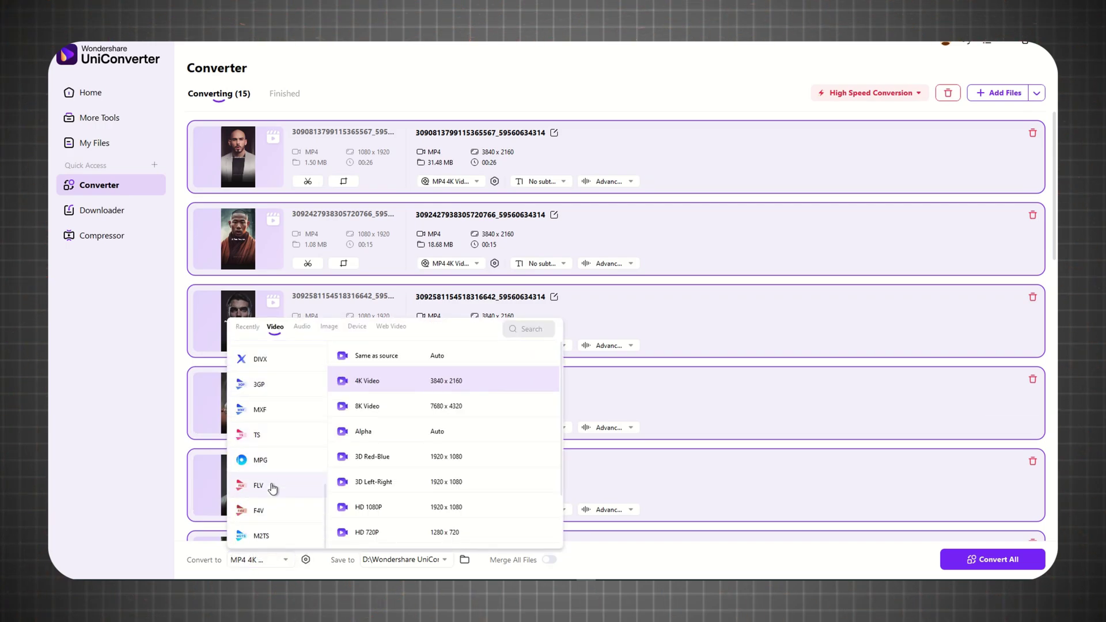
scroll(274, 487, up, 6)
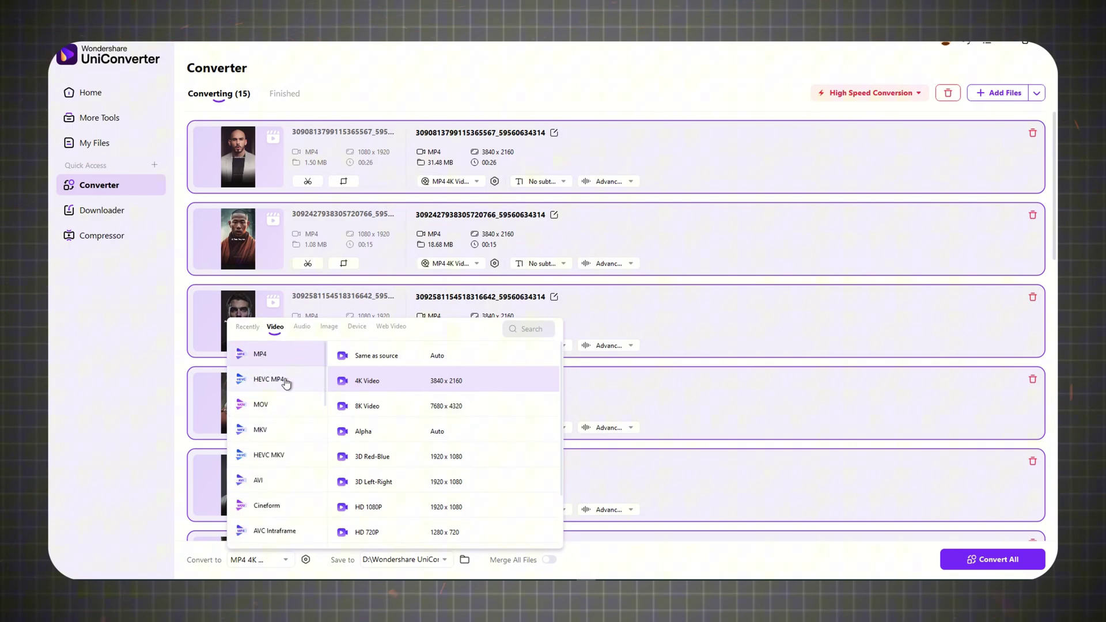
click(362, 384)
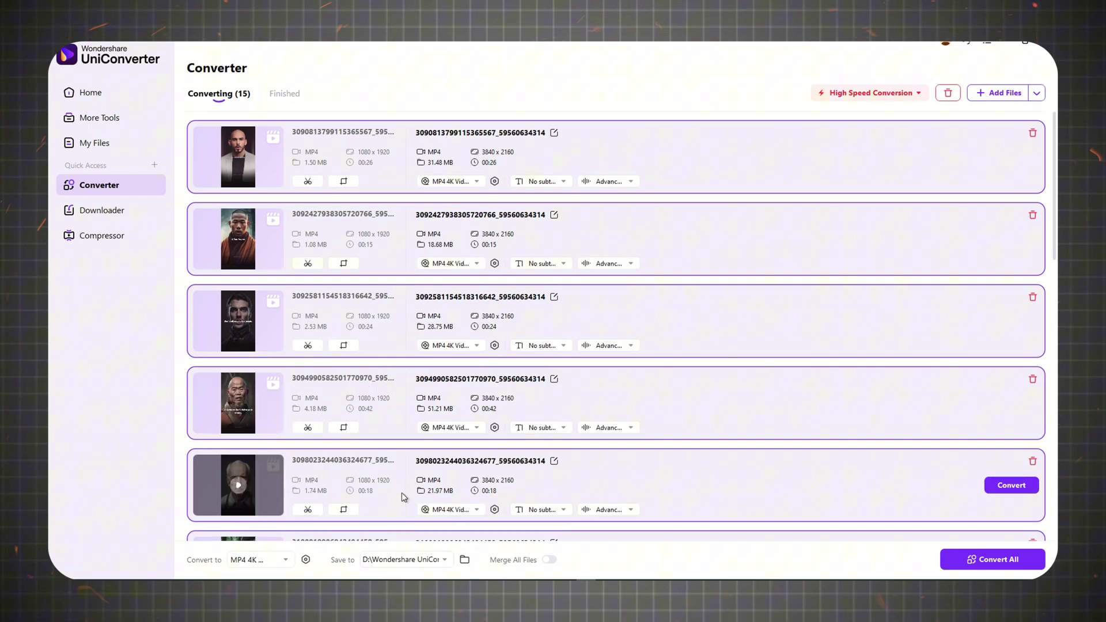
Step: Convert all 15 clips to MP4 at 3840 x 2160 and review the 225.04 MB finished list
click(992, 559)
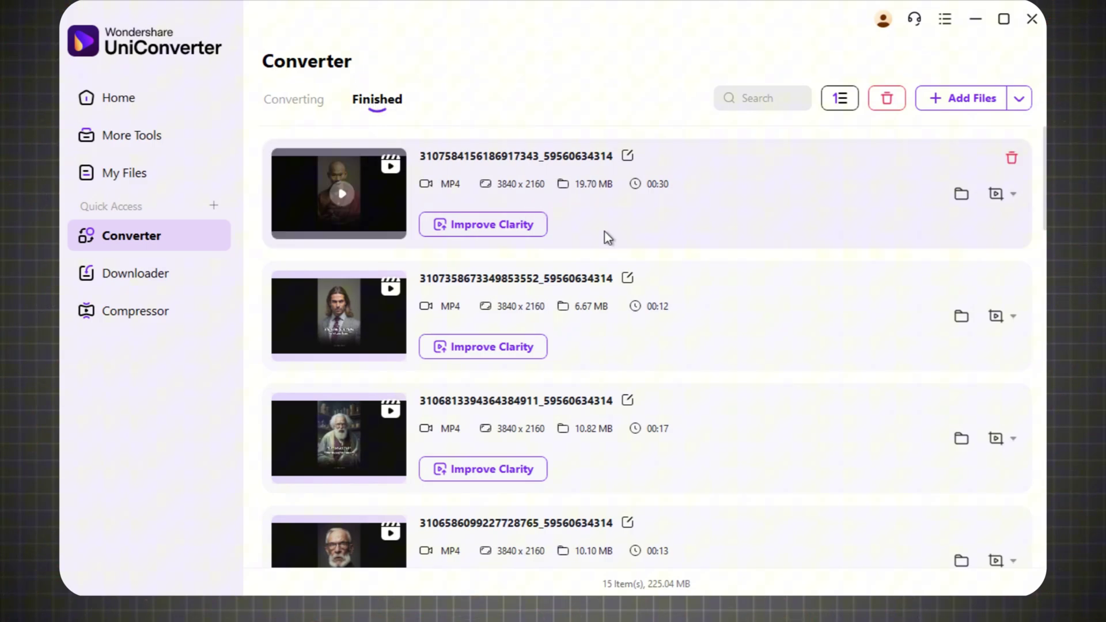
scroll(611, 239, down, 10)
scroll(645, 289, down, 5)
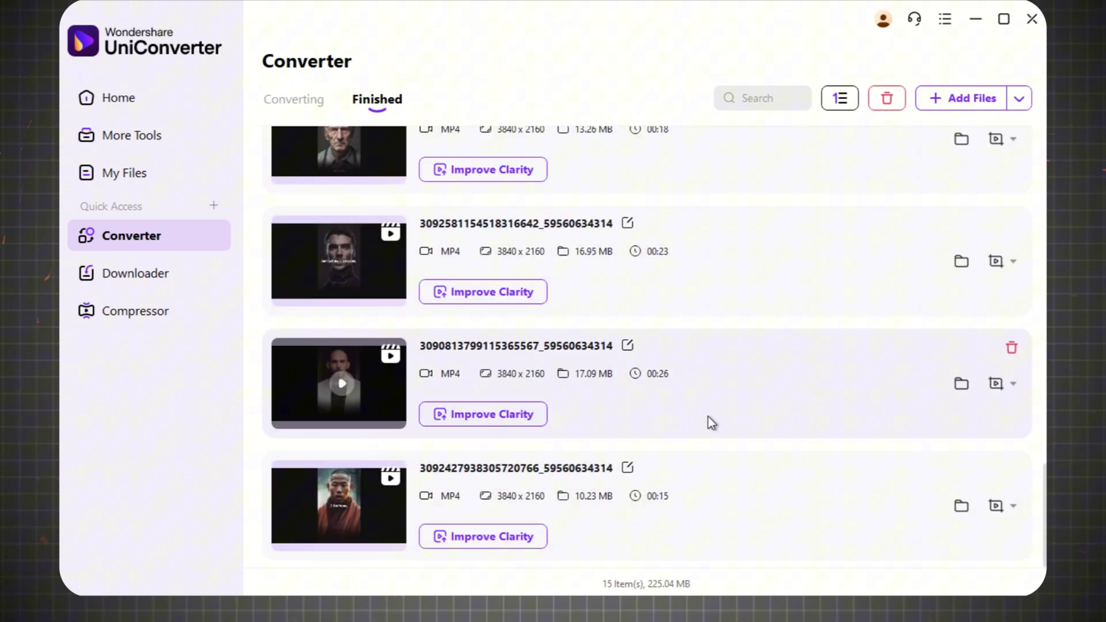
scroll(748, 406, up, 15)
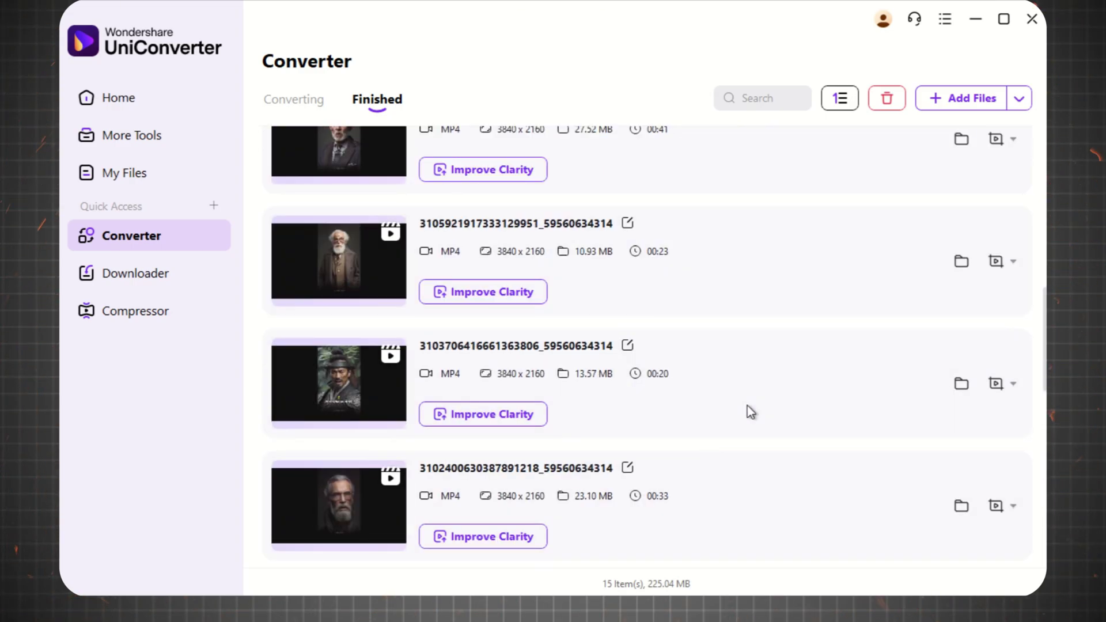